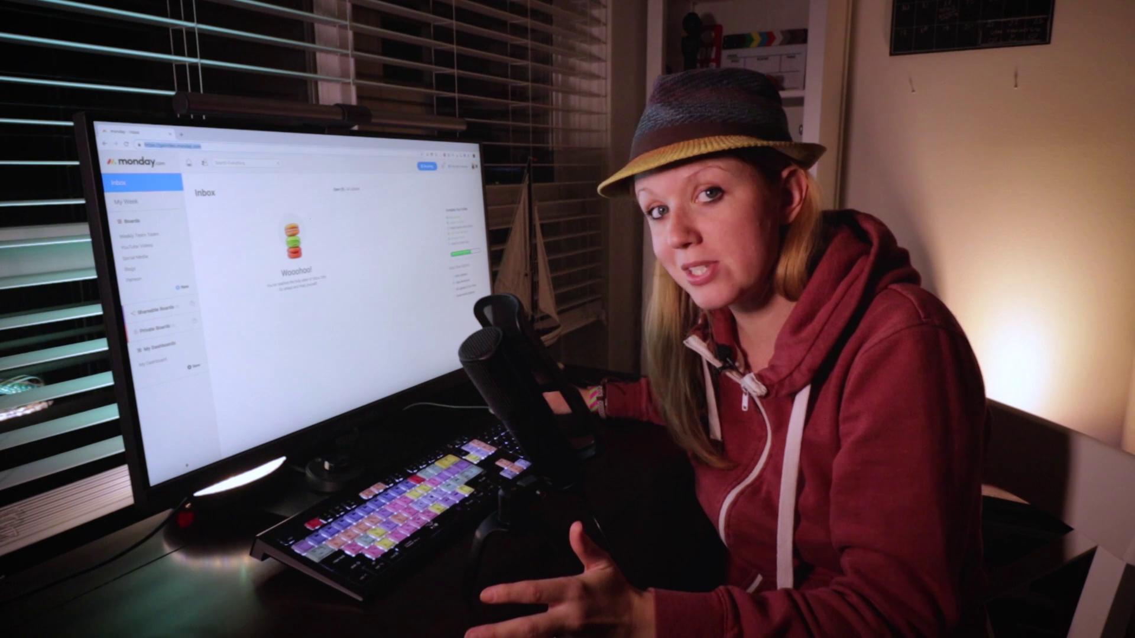
Step: View the My Week assignments and open the Weekly Team Tasks board
{"action": "left_click", "coordinate": [161, 205]}
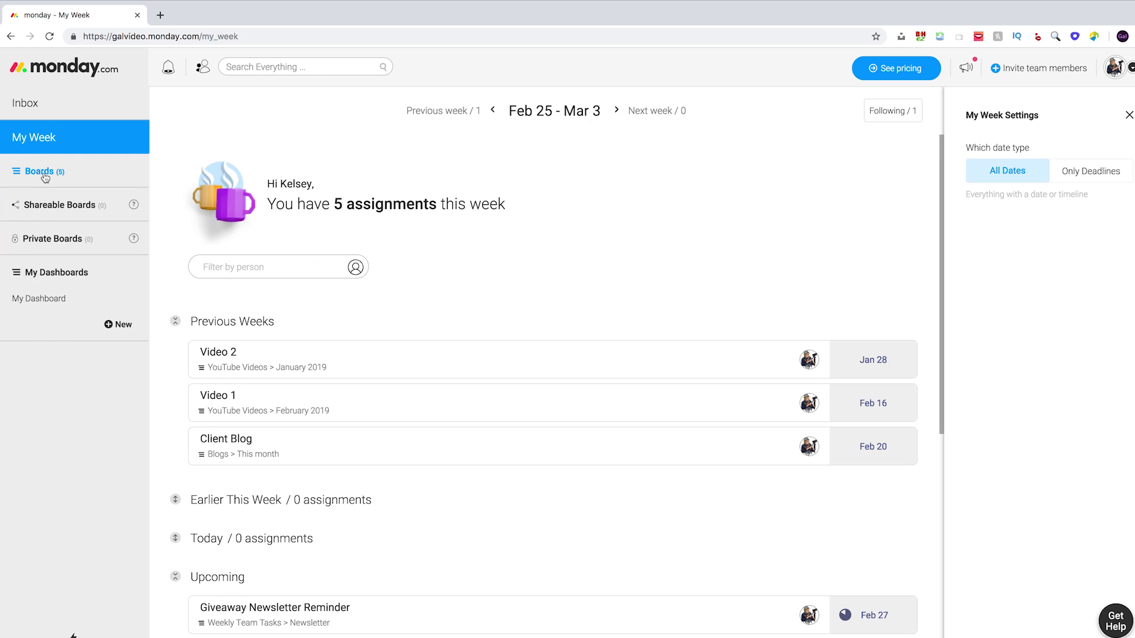
{"action": "left_click", "coordinate": [41, 172]}
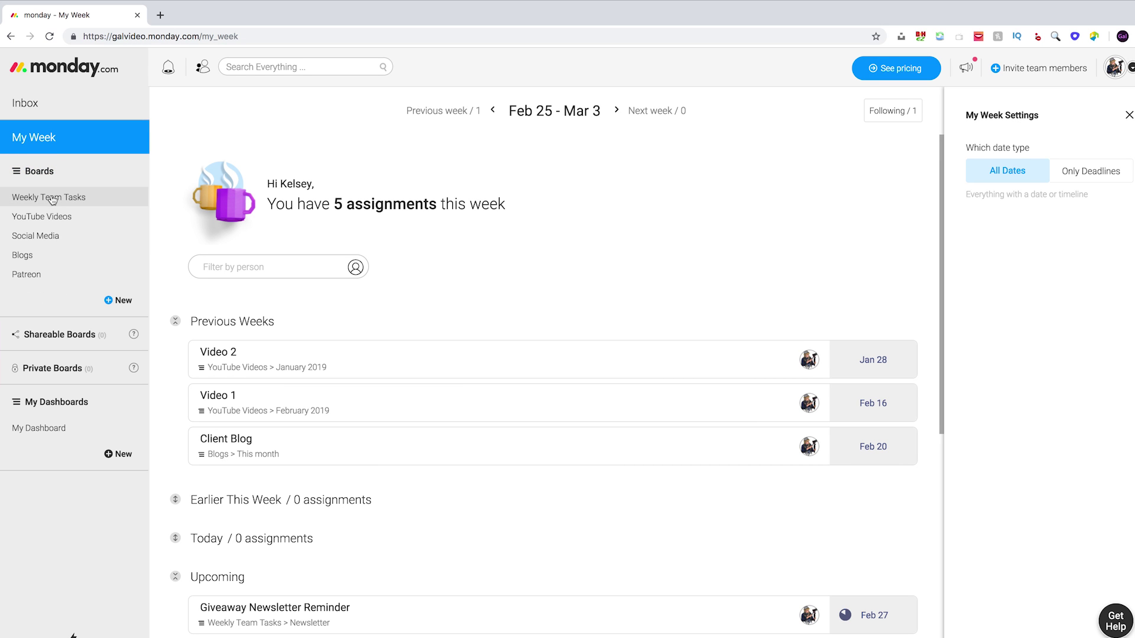
{"action": "left_click", "coordinate": [52, 199]}
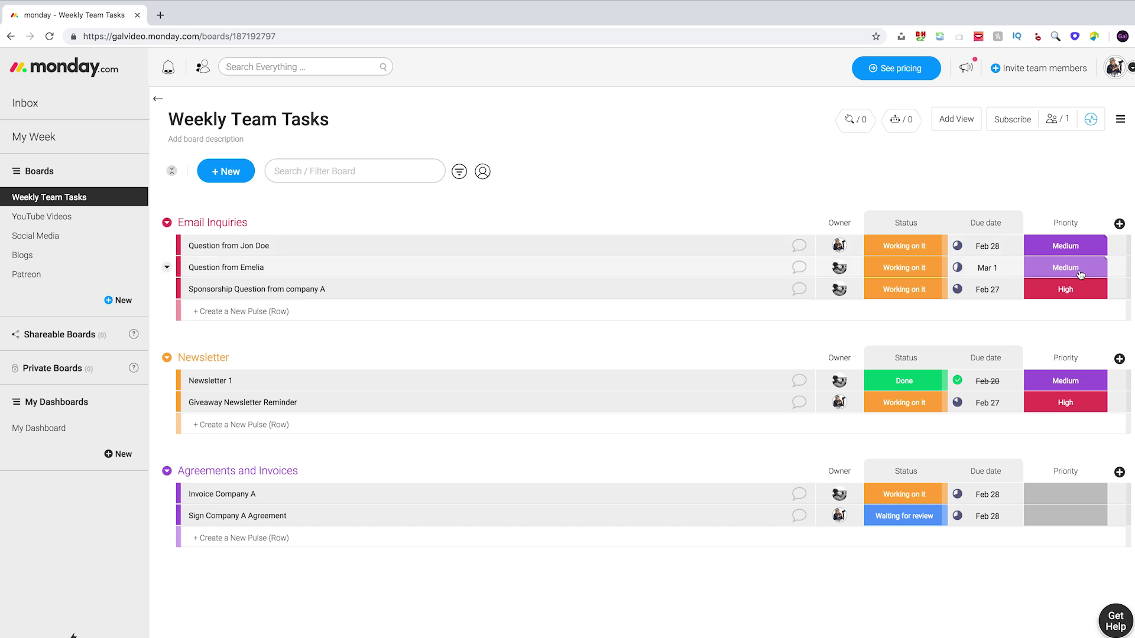
Step: Examine the available priority labels for the Sponsorship Question from company A row without changing its priority
{"action": "left_click", "coordinate": [1079, 290]}
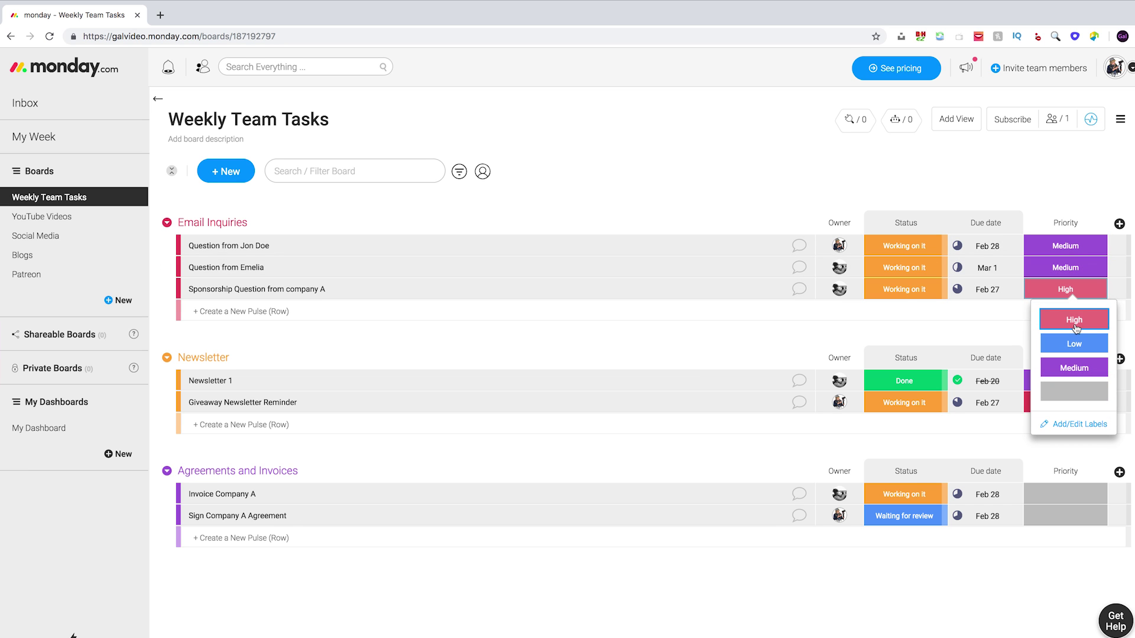
{"action": "left_click", "coordinate": [1062, 426]}
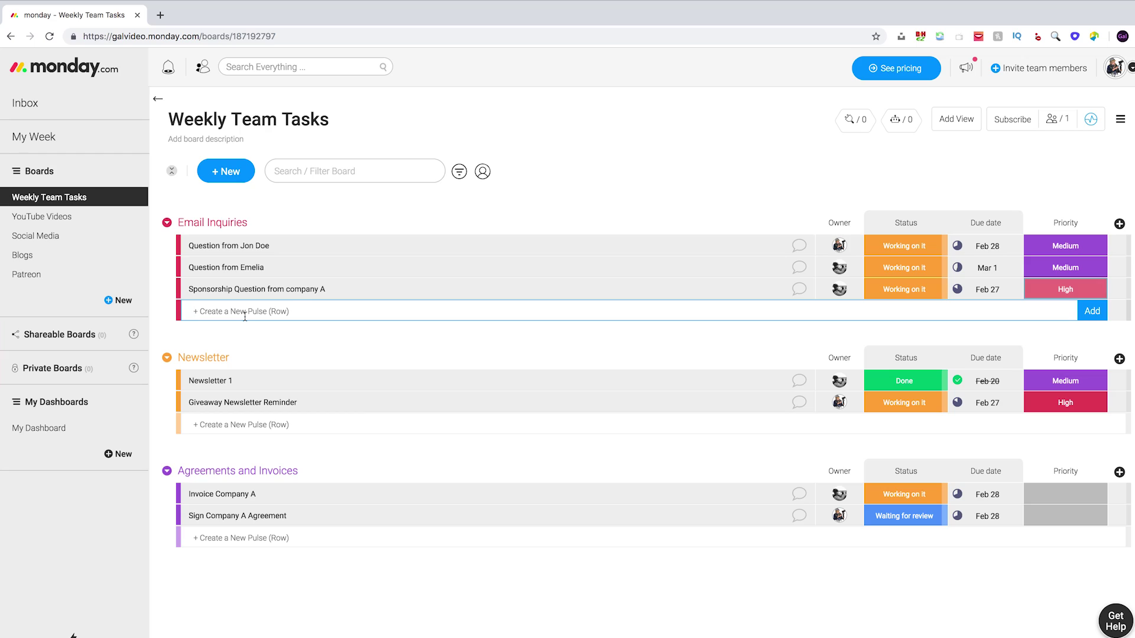
Step: Add a row for a PR question, titled with the sender's first name, to Email Inquiries and assign the founder as owner
{"action": "type", "text": "Pr Question from Joanna"}
{"action": "left_click", "coordinate": [1089, 314]}
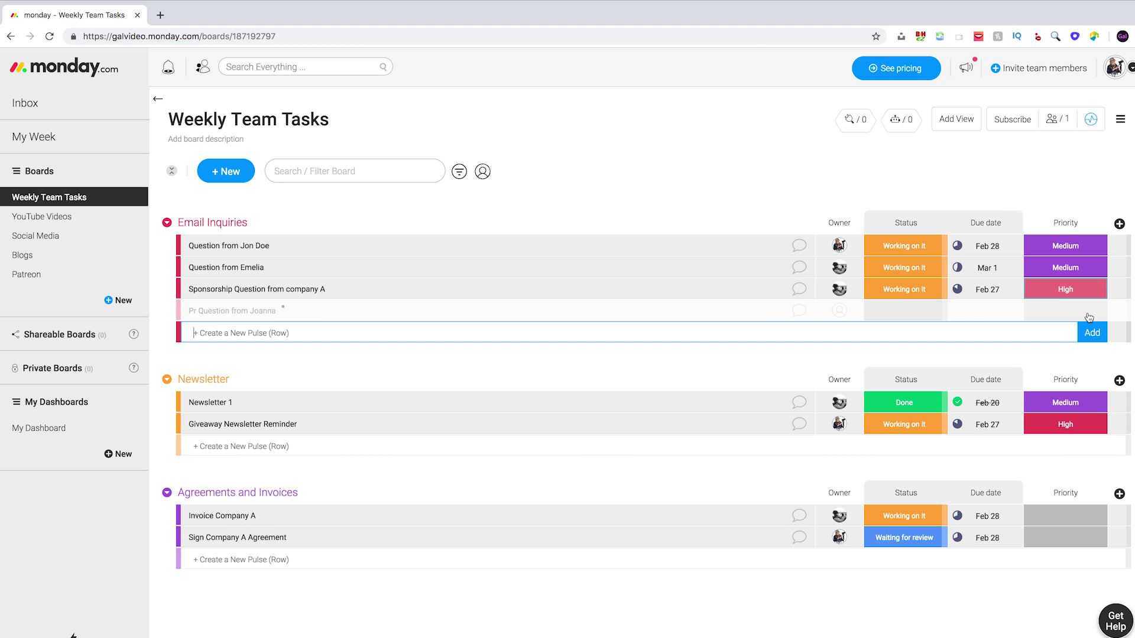
{"action": "left_click", "coordinate": [839, 313]}
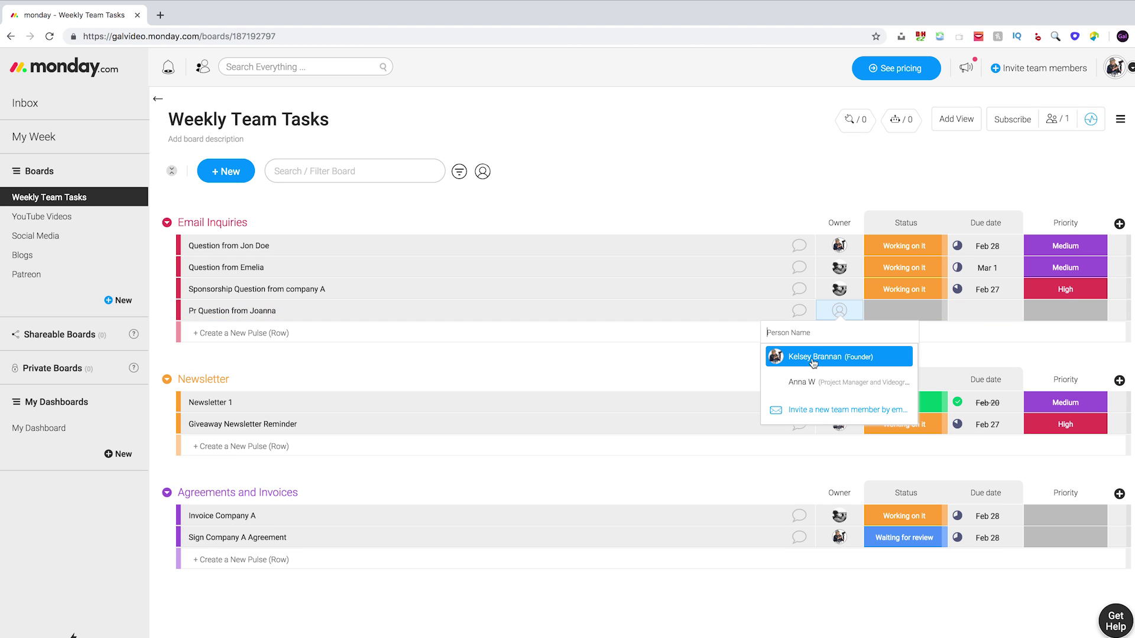
{"action": "left_click", "coordinate": [771, 357]}
Step: Set the new PR question's status to Stuck and its due date to March 5, 2019
{"action": "left_click", "coordinate": [905, 307]}
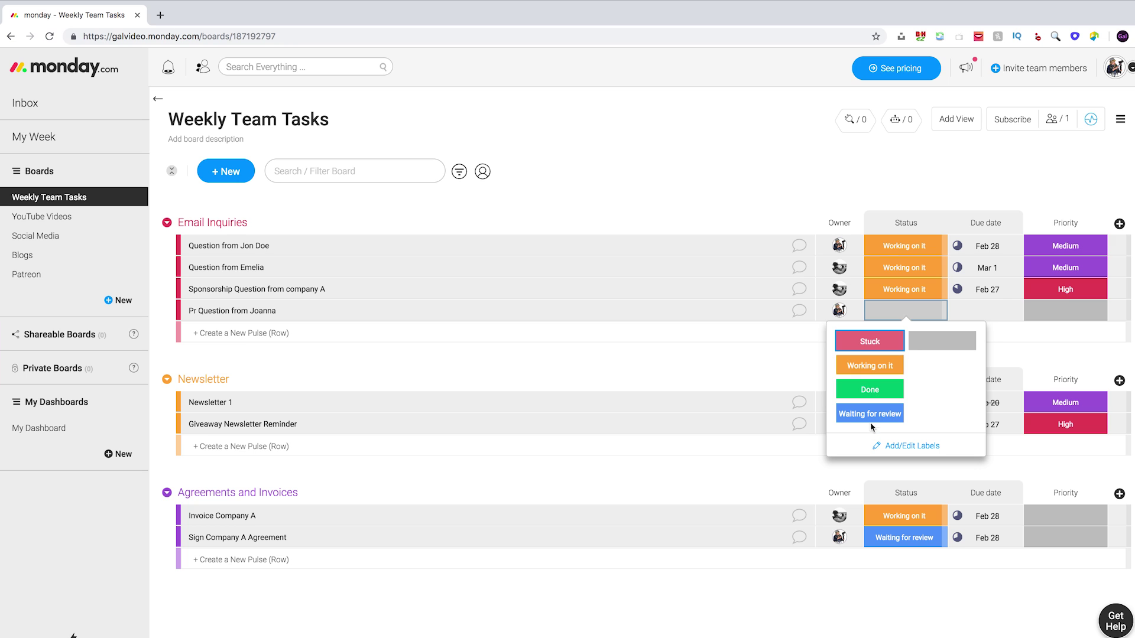
{"action": "left_click", "coordinate": [873, 342]}
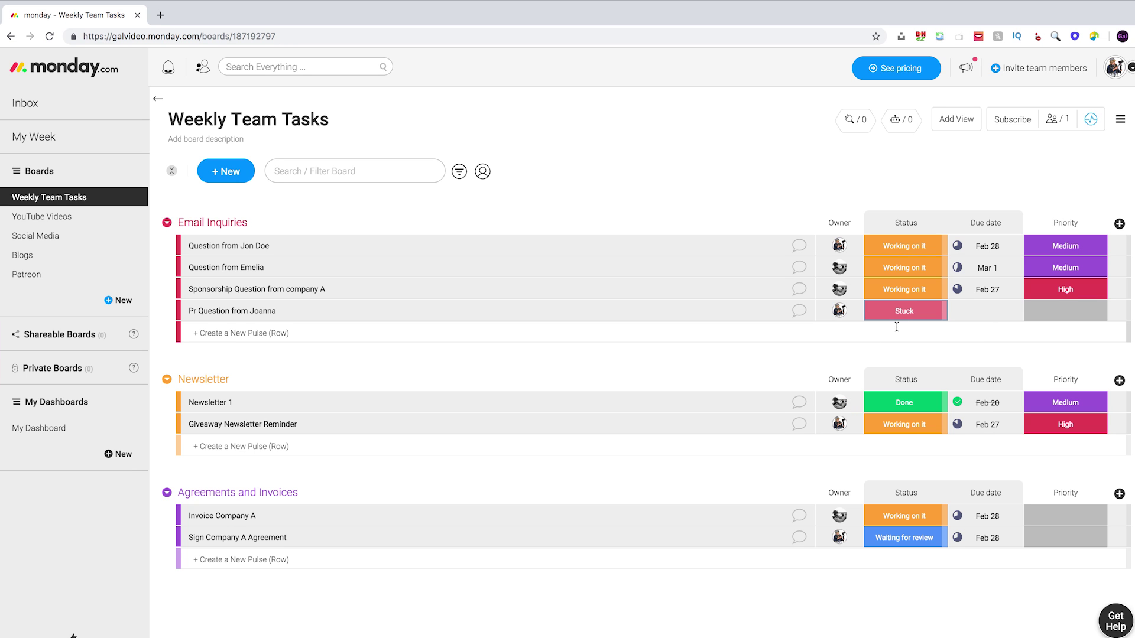
{"action": "left_click", "coordinate": [984, 313]}
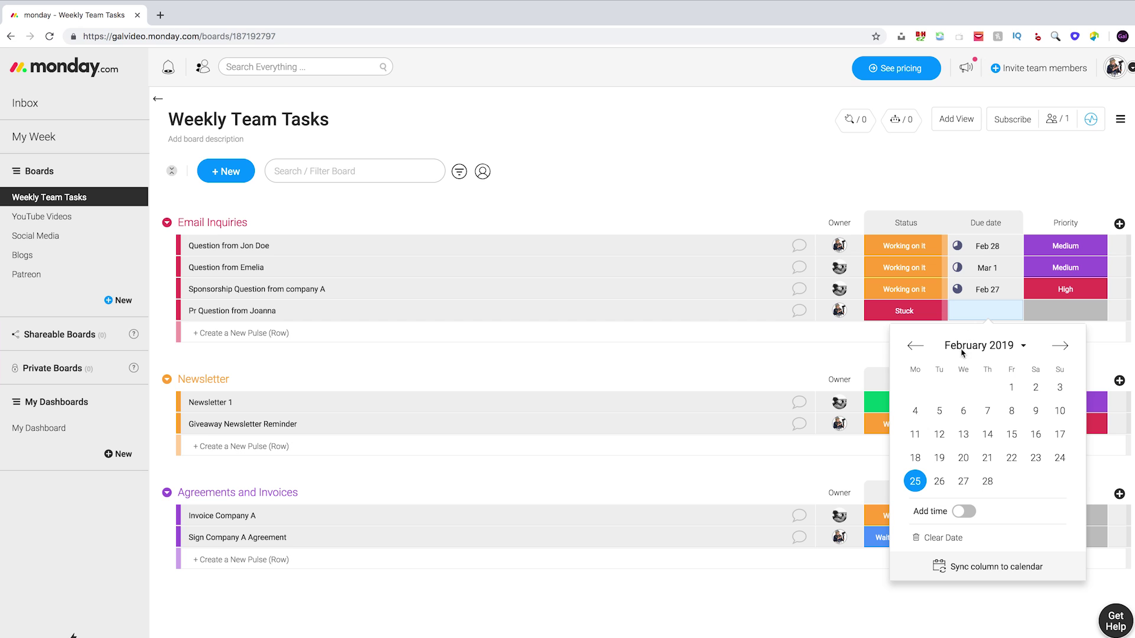
{"action": "left_click", "coordinate": [1060, 346]}
{"action": "left_click", "coordinate": [940, 410]}
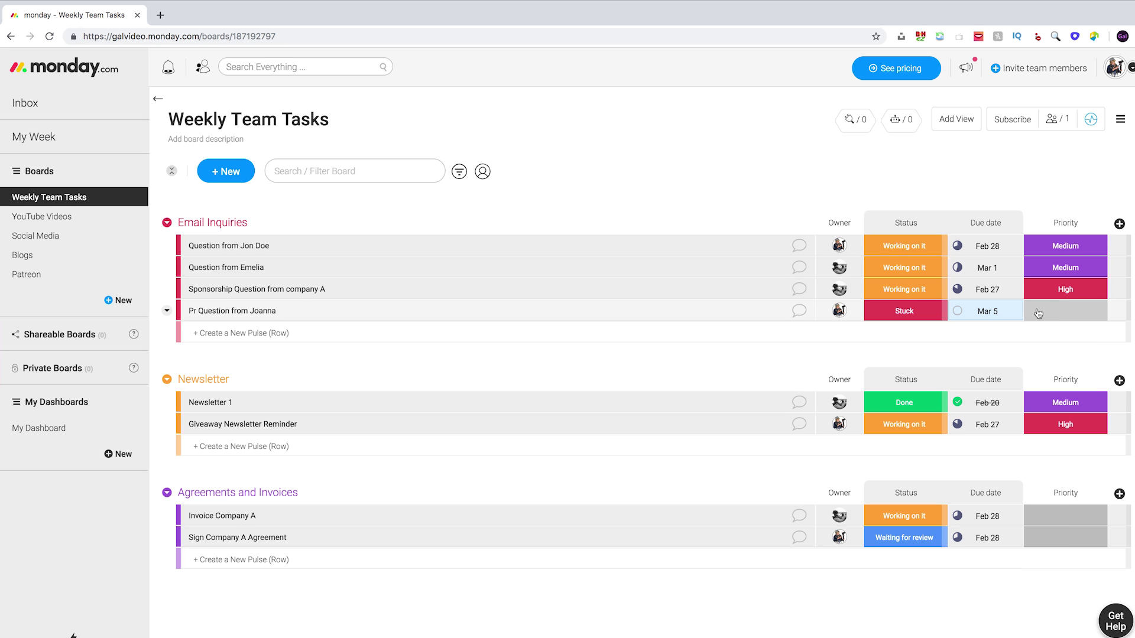
Step: Set the PR question's priority to Low and open the Email Inquiries group title for editing
{"action": "left_click", "coordinate": [1065, 311]}
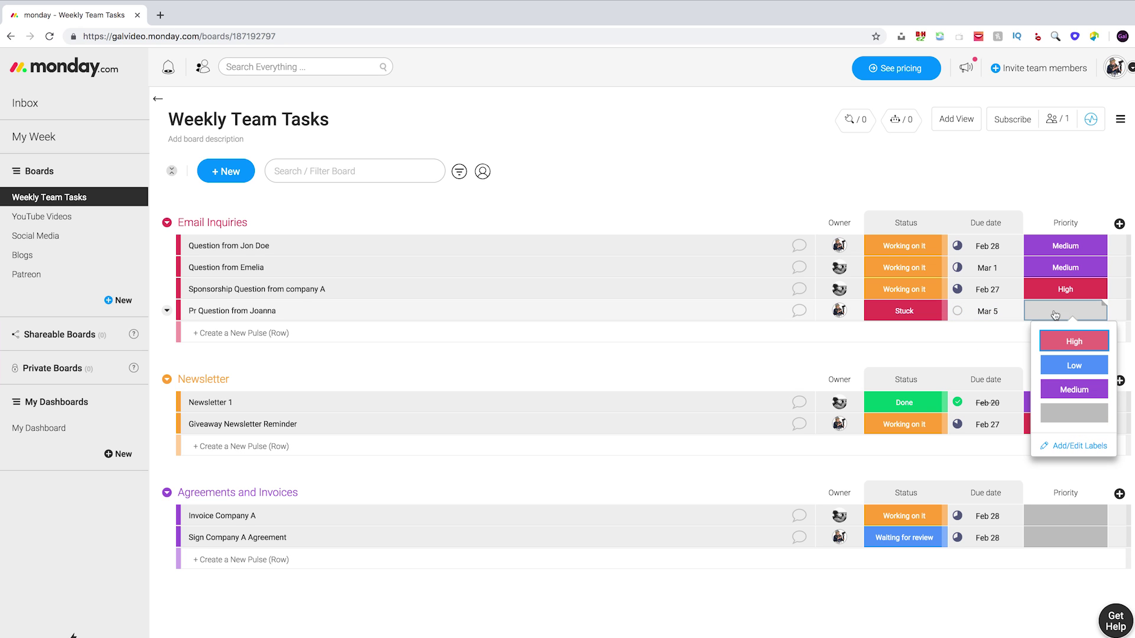
{"action": "left_click", "coordinate": [1073, 365]}
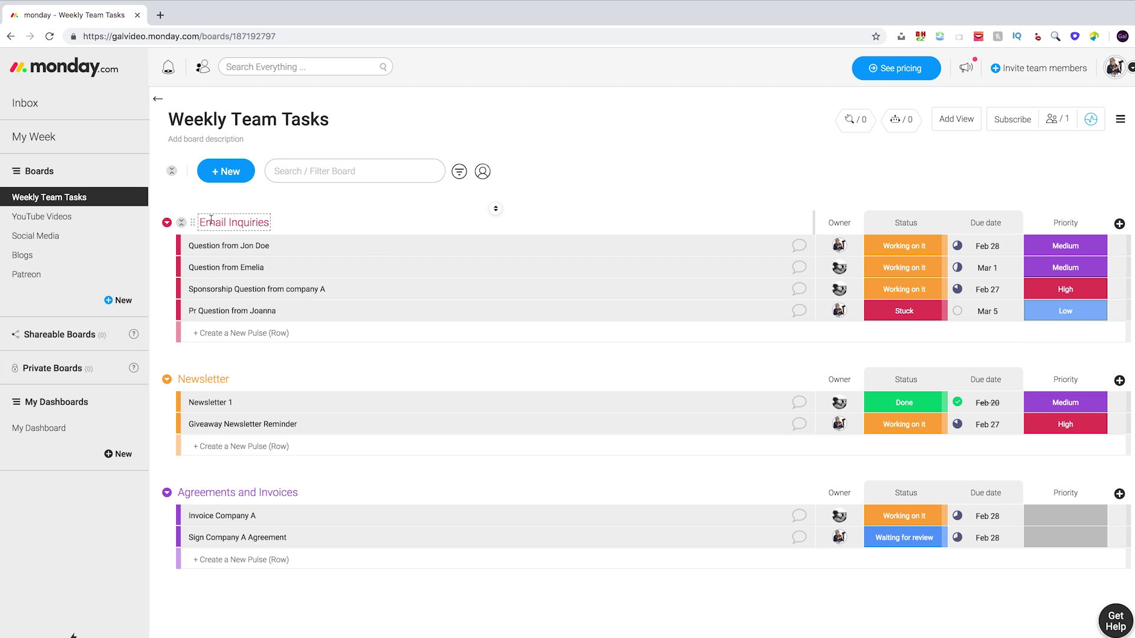
{"action": "left_click", "coordinate": [231, 223]}
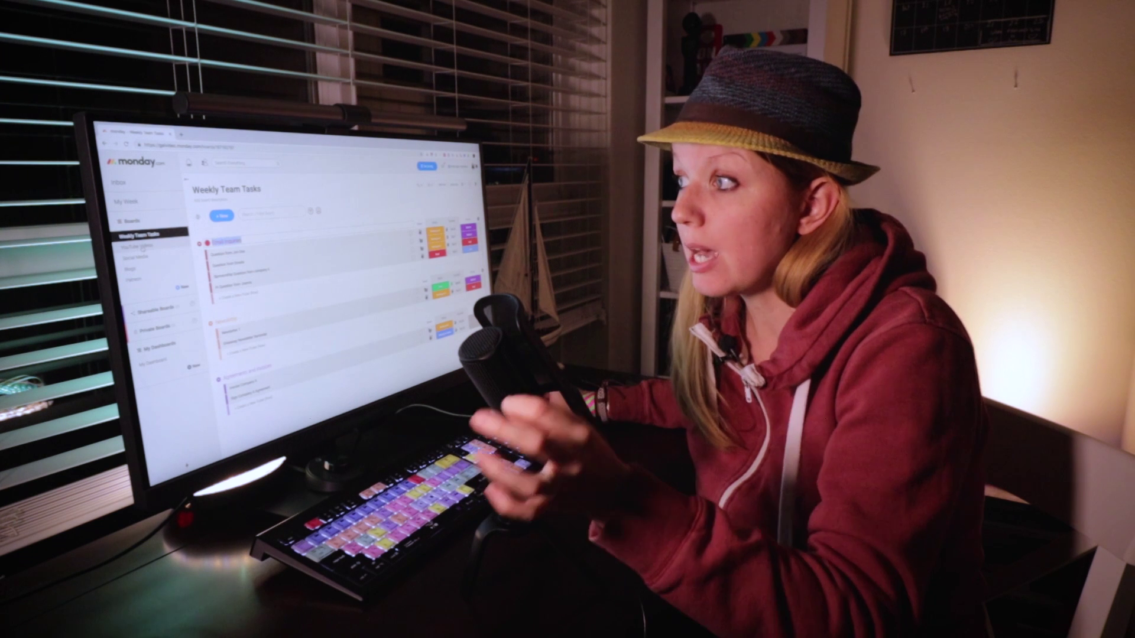
Step: Look through the YouTube Videos, Social Media, Blogs and Patreon boards in turn
{"action": "left_click", "coordinate": [43, 217]}
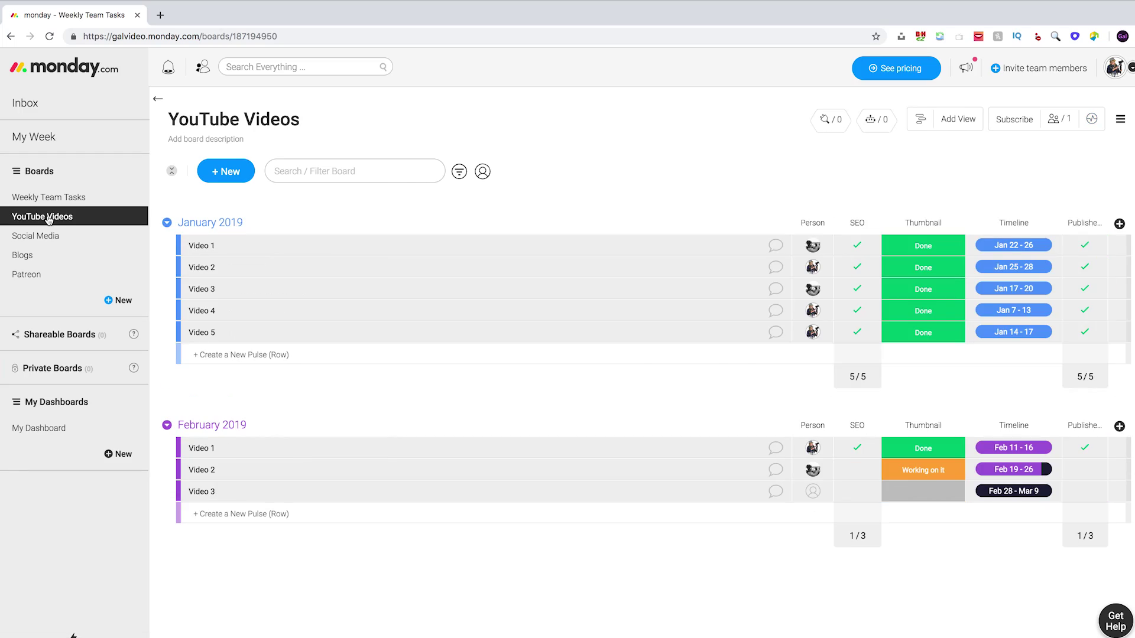
{"action": "left_click", "coordinate": [46, 234]}
{"action": "left_click", "coordinate": [30, 256]}
{"action": "left_click", "coordinate": [47, 273]}
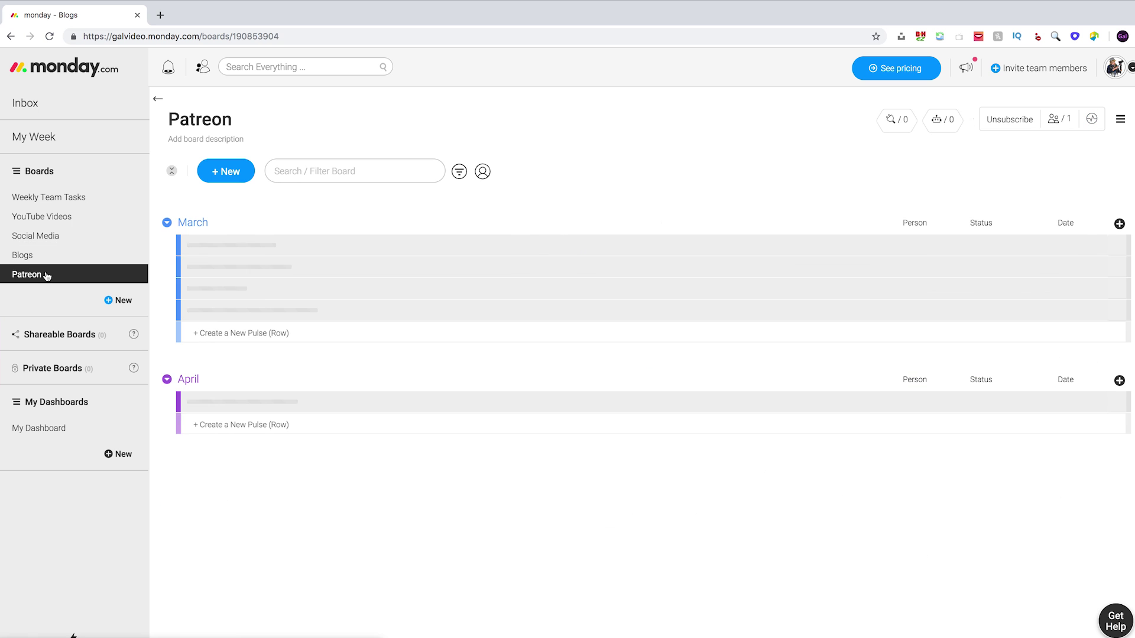
Step: Return to the YouTube Videos board and show January's Video 1 in the timeline view
{"action": "left_click", "coordinate": [52, 217]}
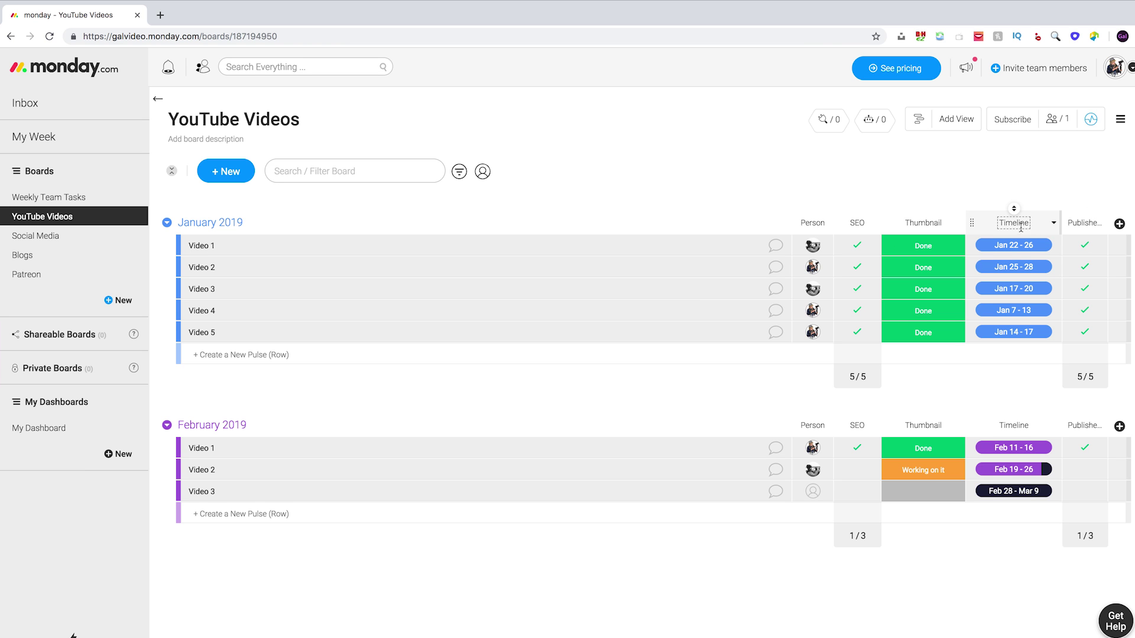
{"action": "left_click", "coordinate": [996, 248]}
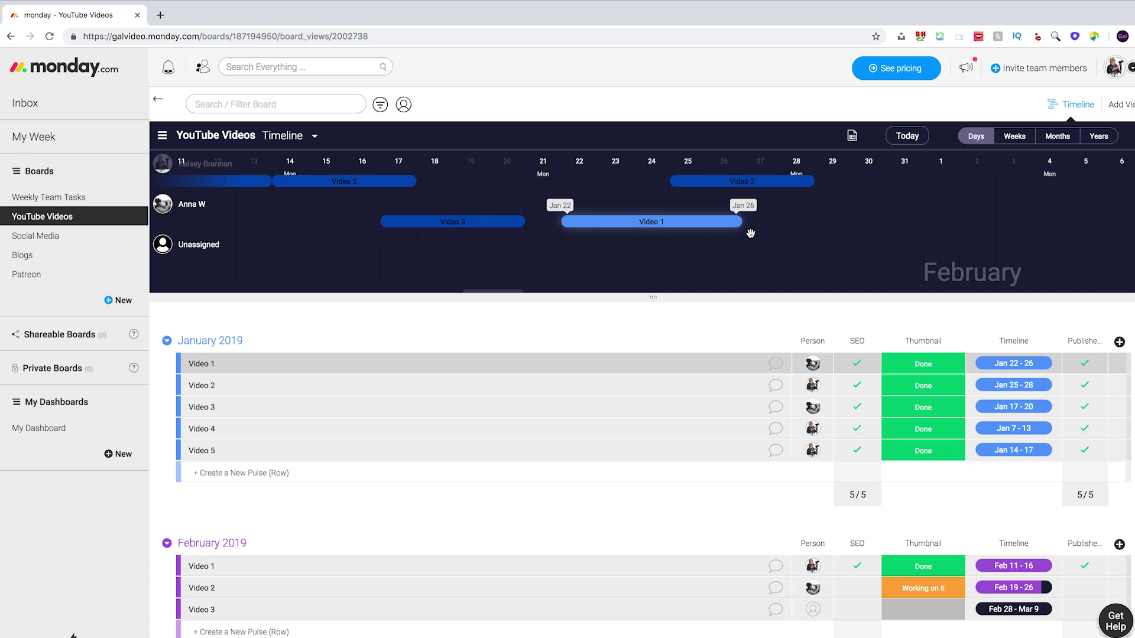
{"action": "mouse_move", "coordinate": [712, 228]}
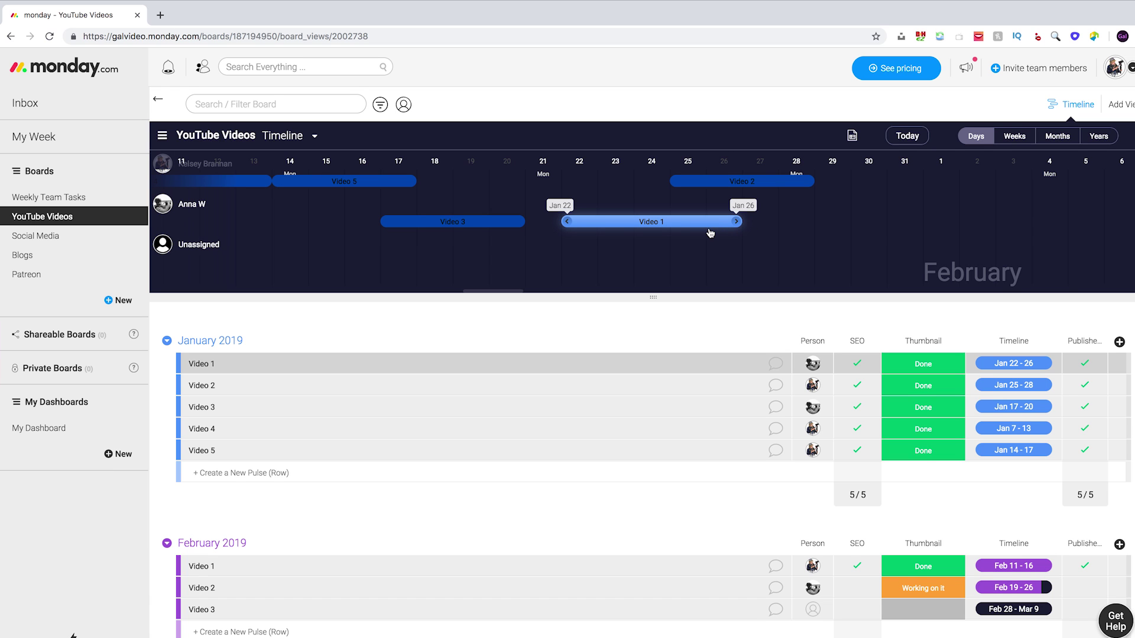
Step: Show February's Video 3 on the timeline and shorten its bar to end on March 3
{"action": "scroll", "coordinate": [521, 532], "scroll_direction": "down", "scroll_amount": 3}
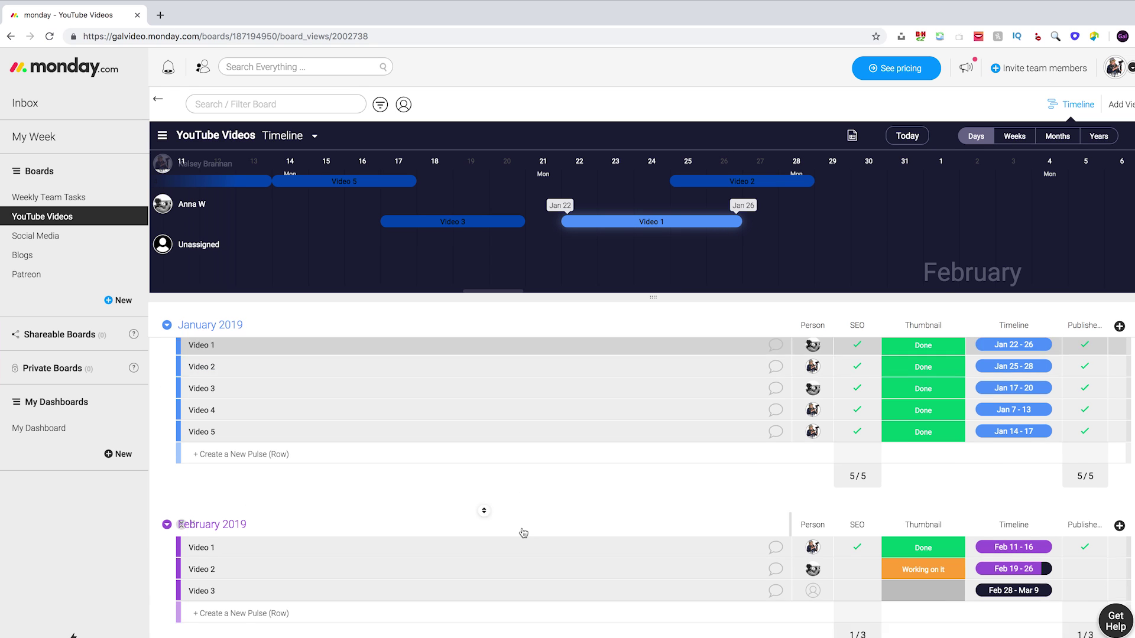
{"action": "left_click", "coordinate": [252, 514]}
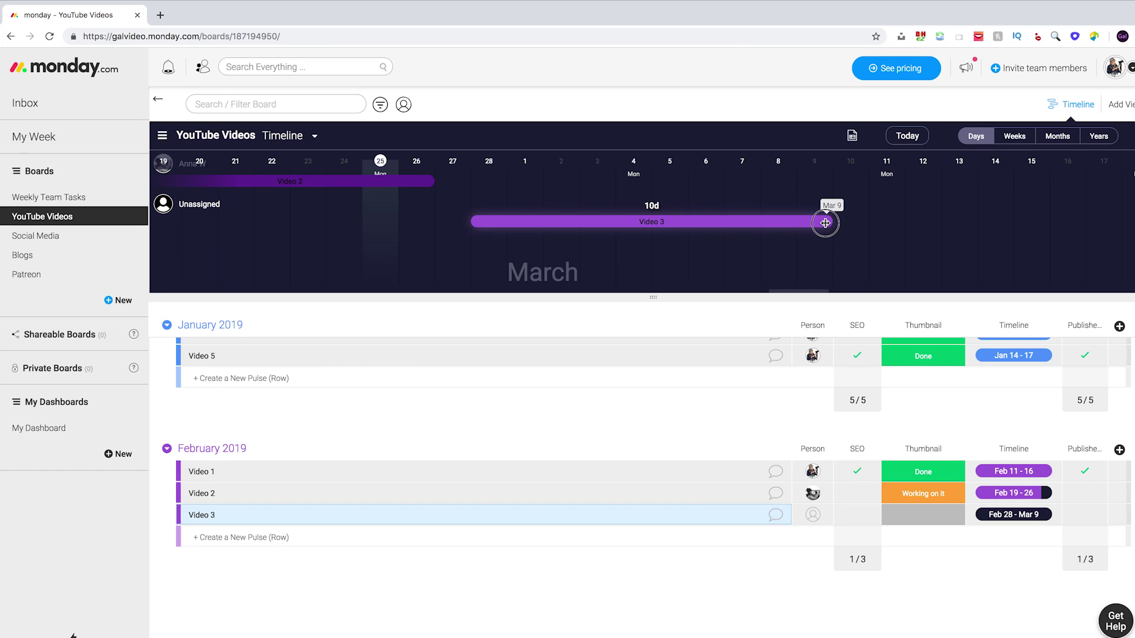
{"action": "left_click_drag", "start_coordinate": [825, 223], "coordinate": [616, 233]}
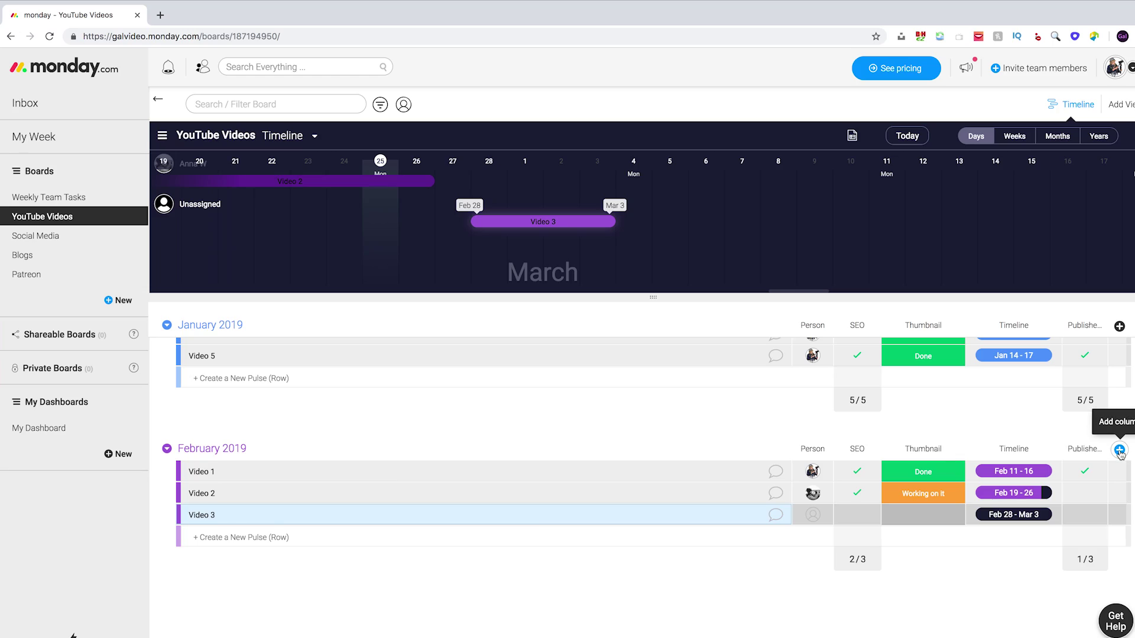
Step: Add a status column to the YouTube Videos board and name it Review
{"action": "left_click", "coordinate": [1119, 450]}
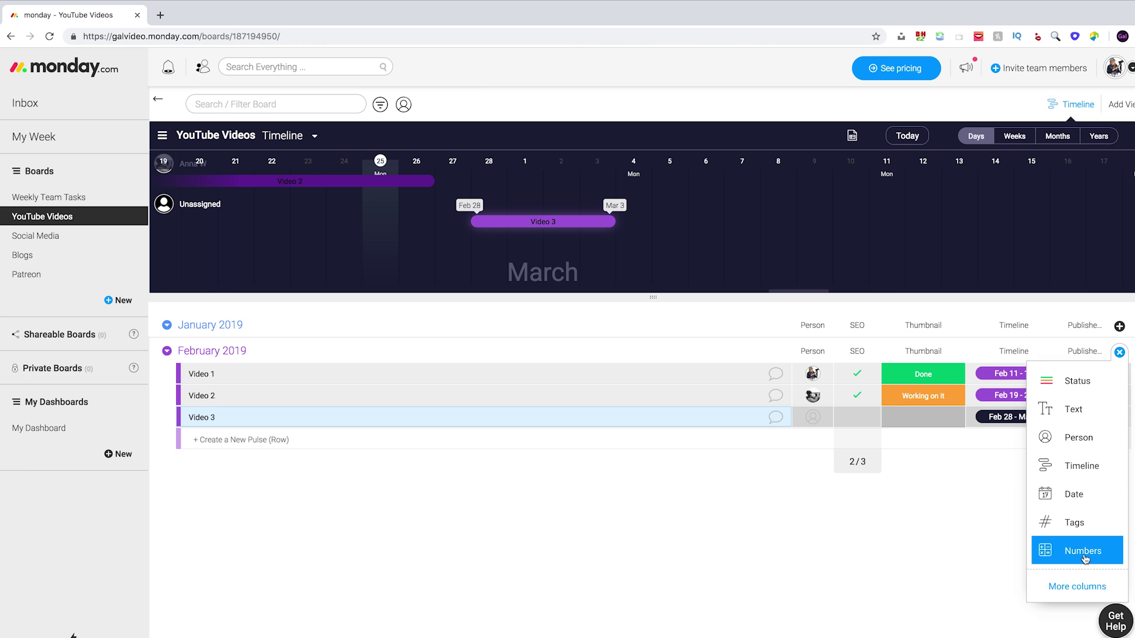
{"action": "left_click", "coordinate": [1077, 383]}
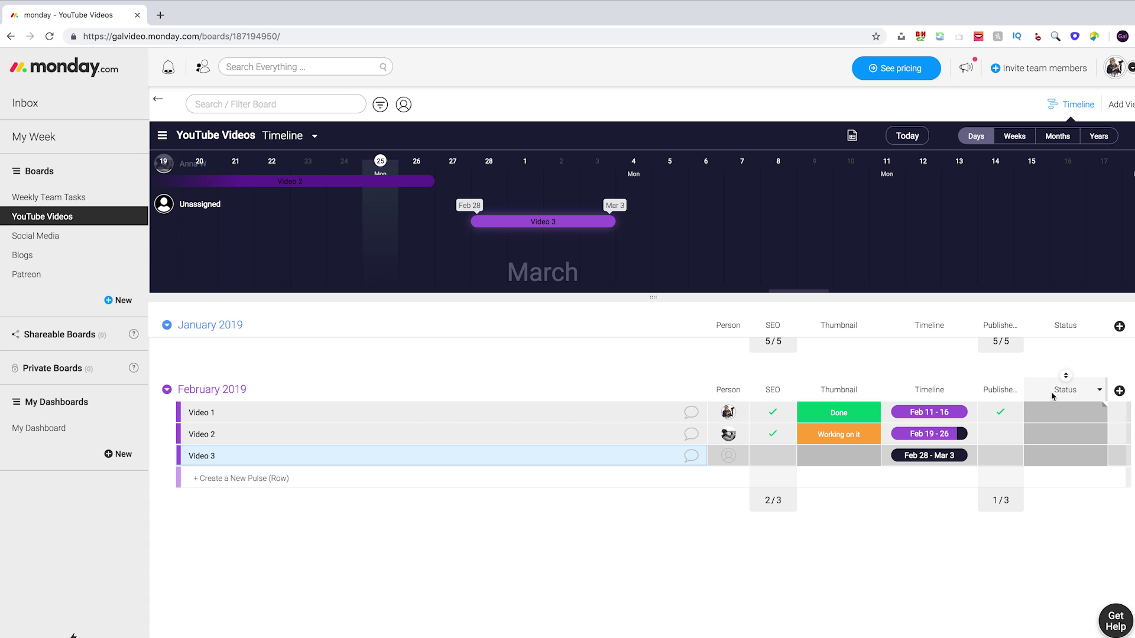
{"action": "left_click", "coordinate": [1064, 390]}
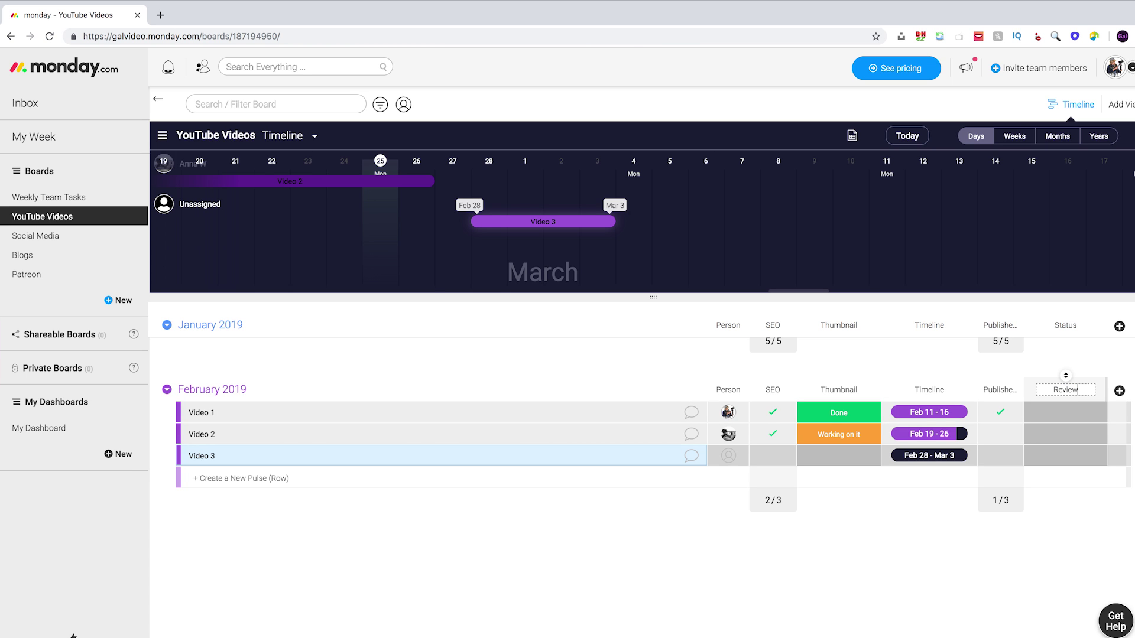
{"action": "type", "text": "Review"}
{"action": "key", "text": "Return"}
Step: Rename the Review column's Done label to Approved and its Working on it label to In review
{"action": "left_click", "coordinate": [1065, 418]}
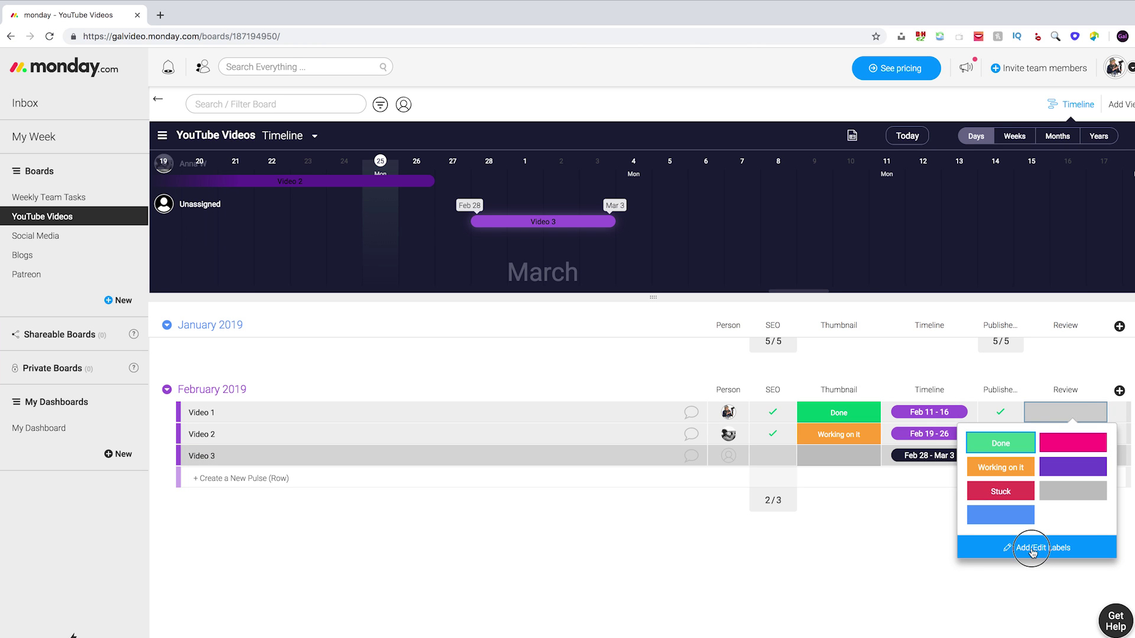
{"action": "left_click", "coordinate": [1032, 548]}
{"action": "double_click", "coordinate": [1001, 442]}
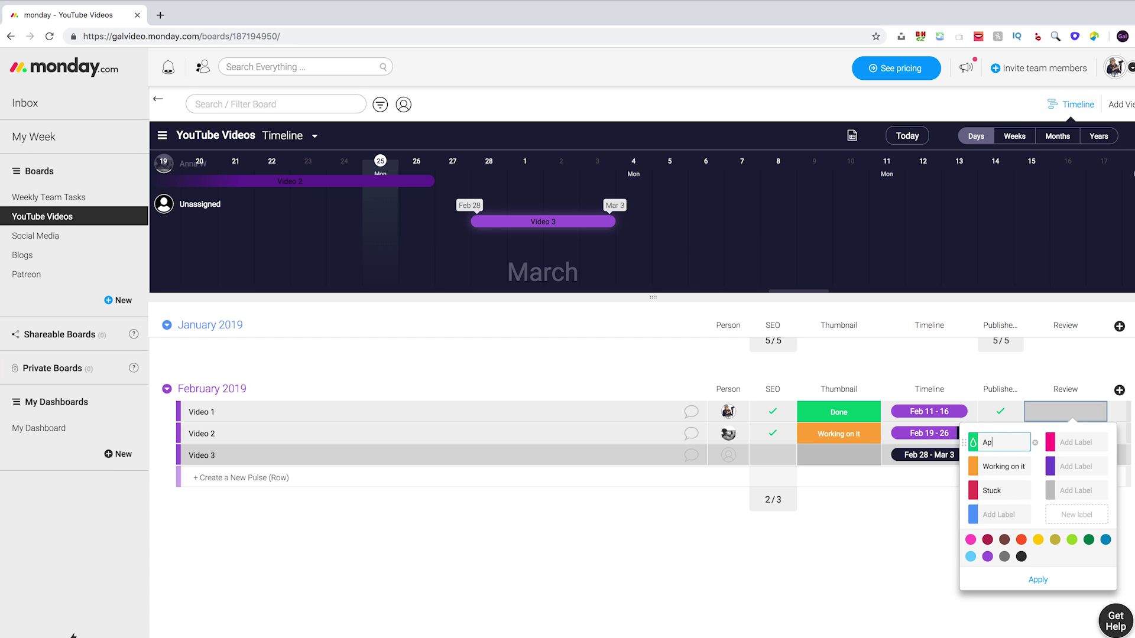
{"action": "type", "text": "Approved"}
{"action": "double_click", "coordinate": [996, 468]}
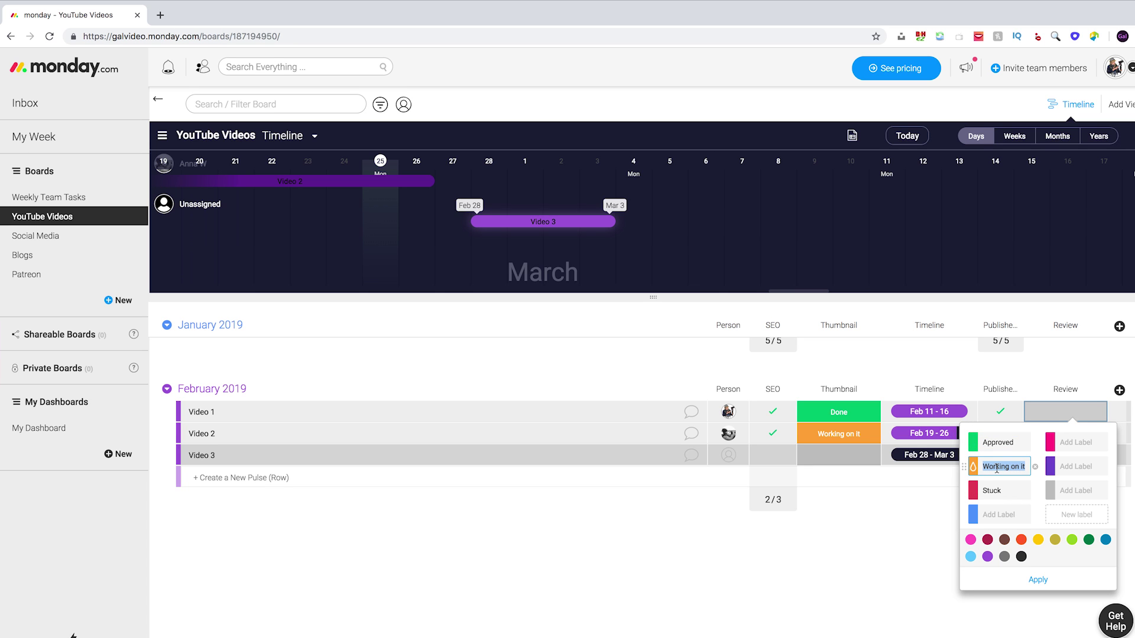
{"action": "type", "text": "In review"}
Step: Recolor the In review label orange-red and apply the label changes
{"action": "left_click", "coordinate": [973, 471]}
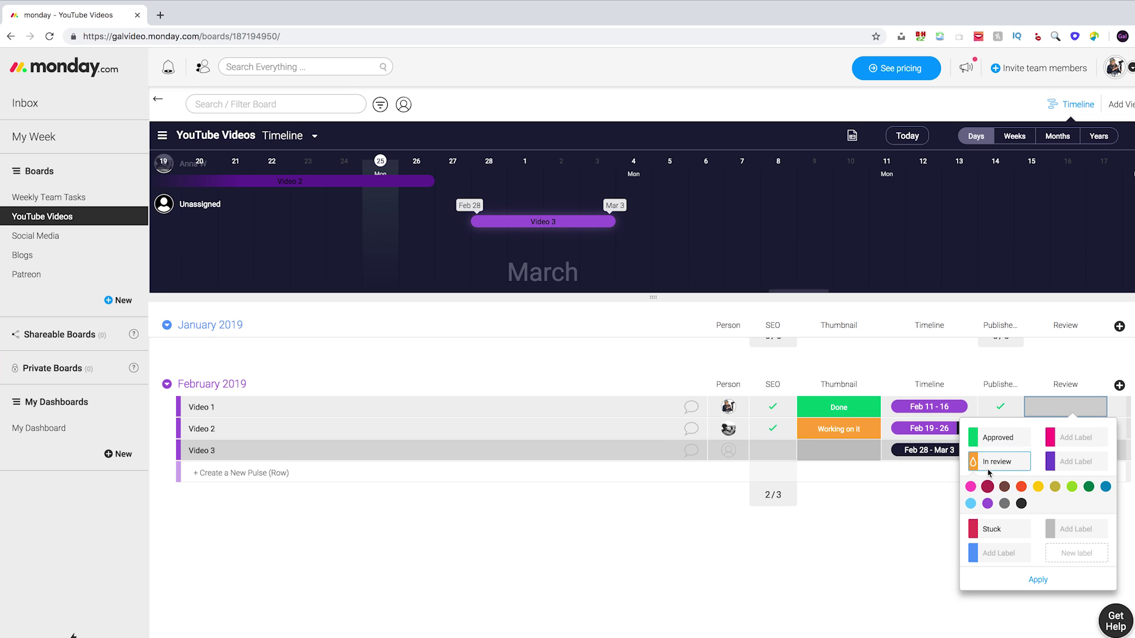
{"action": "left_click", "coordinate": [1020, 486]}
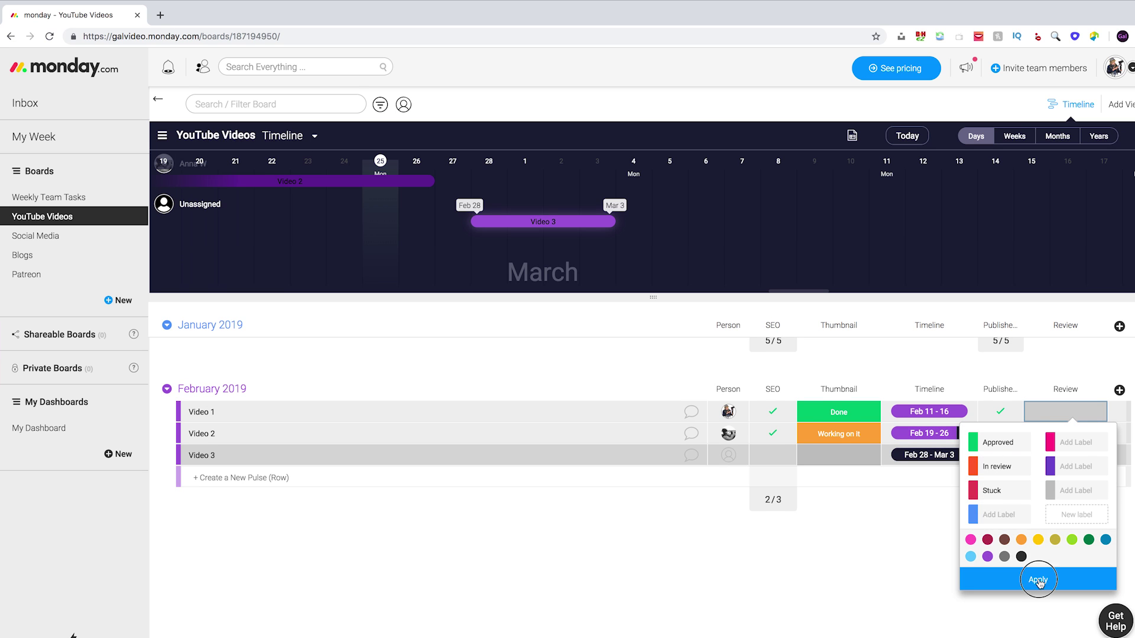
{"action": "left_click", "coordinate": [1020, 581]}
Step: Mark February's Video 1 as In review in the Review column and change it to Approved
{"action": "left_click", "coordinate": [1004, 466]}
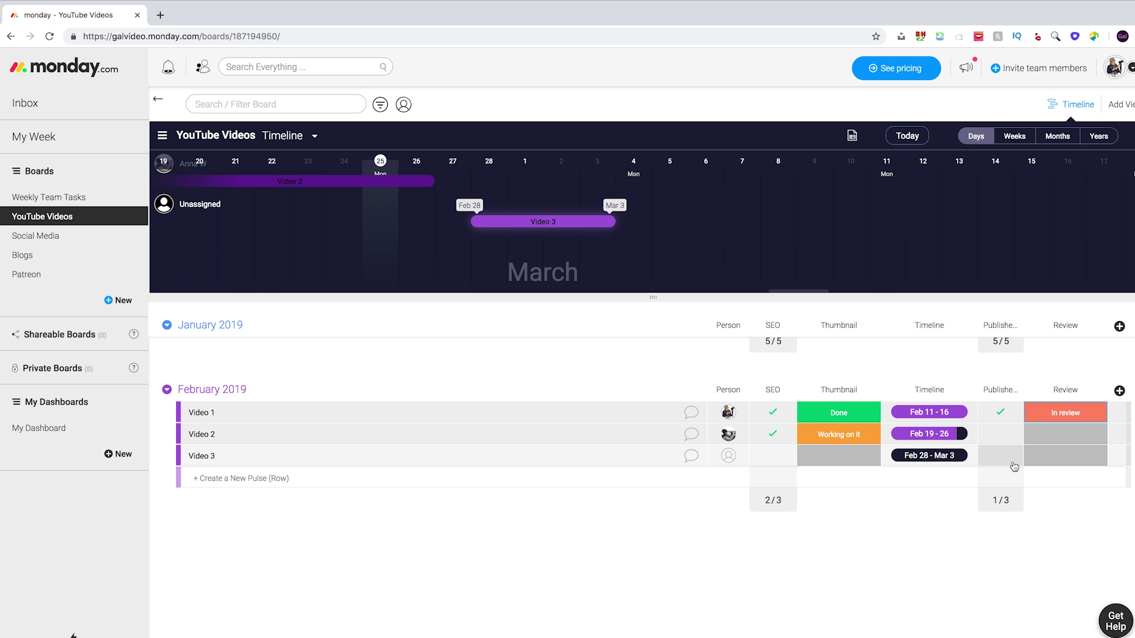
{"action": "left_click", "coordinate": [1062, 418]}
{"action": "left_click", "coordinate": [997, 436]}
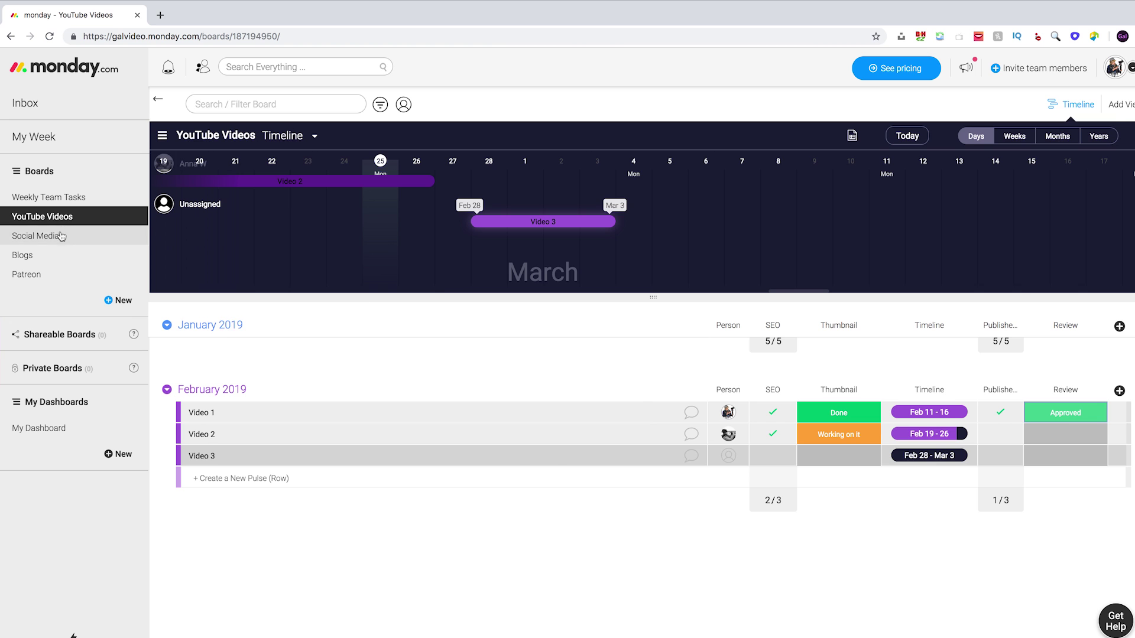
Step: Open the Social Media board and begin creating a new board named SocialMedia demo, proceeding to the template selection
{"action": "left_click", "coordinate": [35, 235]}
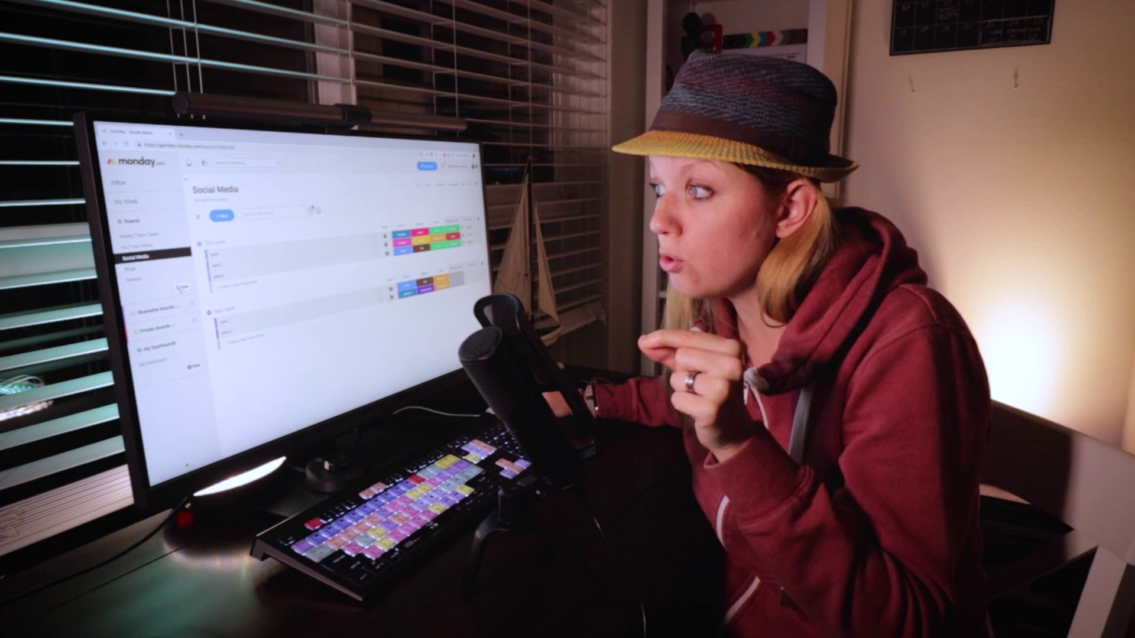
{"action": "left_click", "coordinate": [112, 302]}
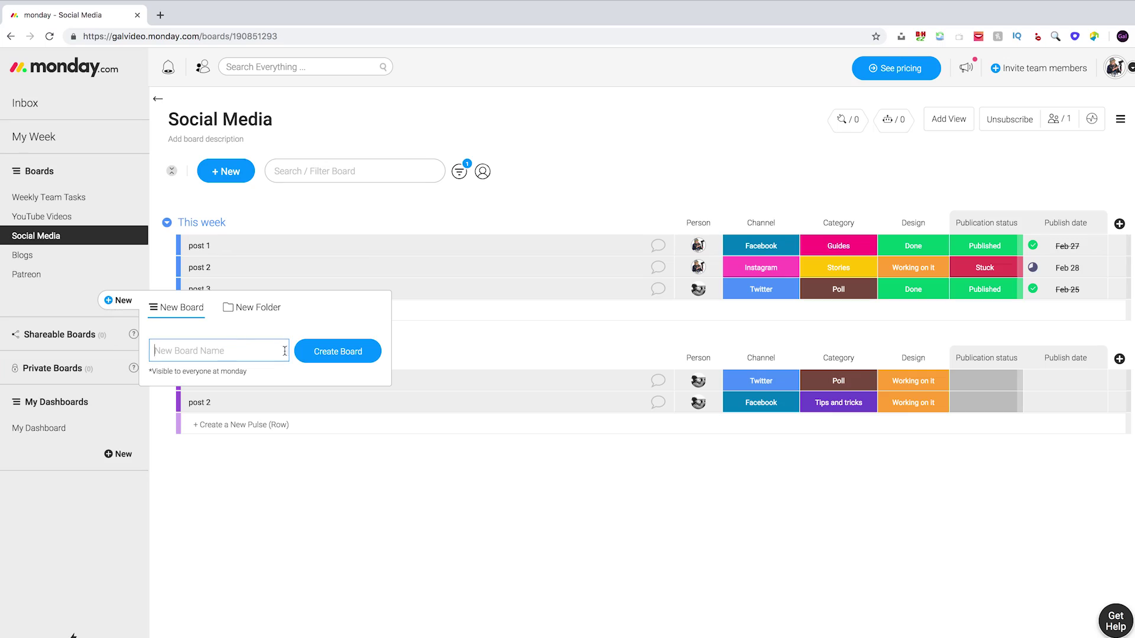
{"action": "type", "text": "SocialMedia demo"}
{"action": "left_click", "coordinate": [338, 353]}
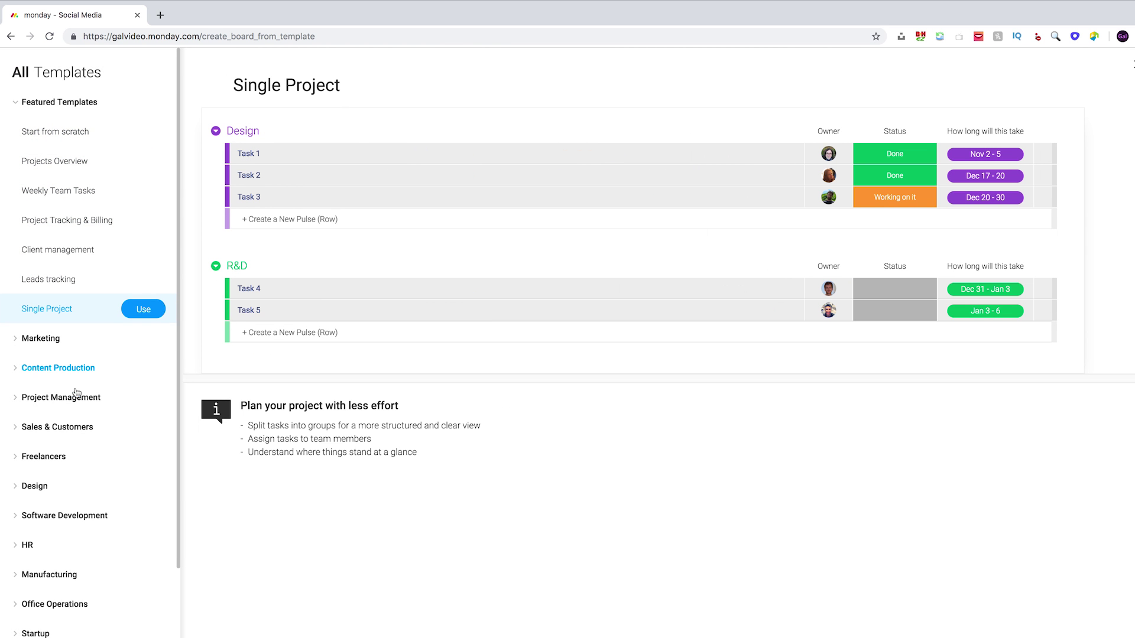
Step: Browse the Project Management and Content Production templates and preview the Social Media Schedule template
{"action": "left_click", "coordinate": [16, 401]}
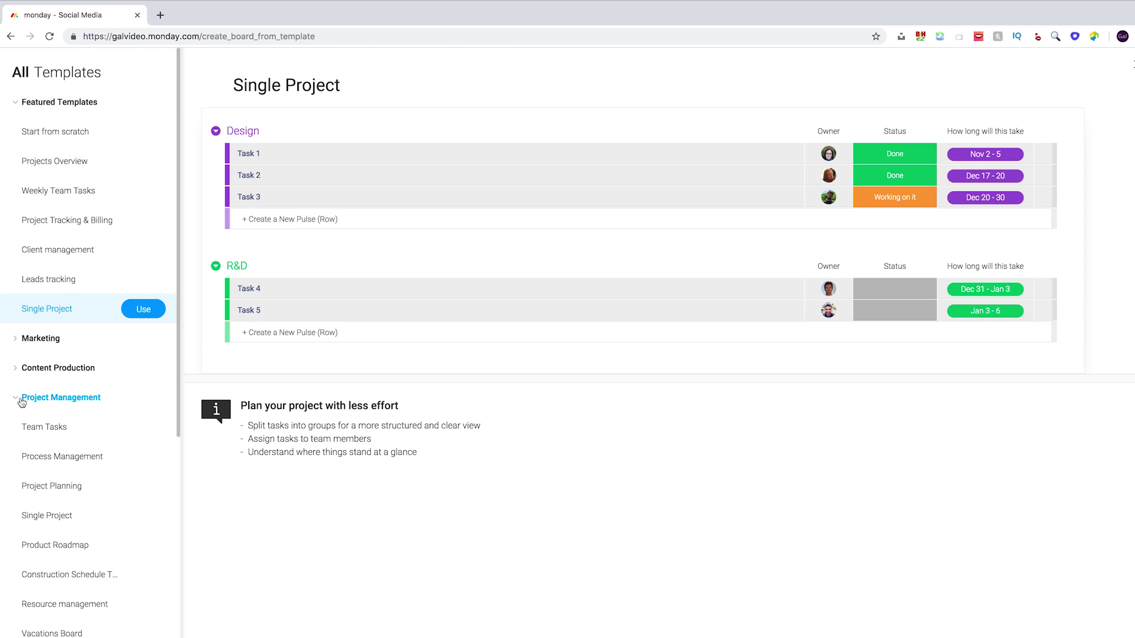
{"action": "scroll", "coordinate": [69, 429], "scroll_direction": "down", "scroll_amount": 3}
{"action": "scroll", "coordinate": [70, 426], "scroll_direction": "down", "scroll_amount": 1}
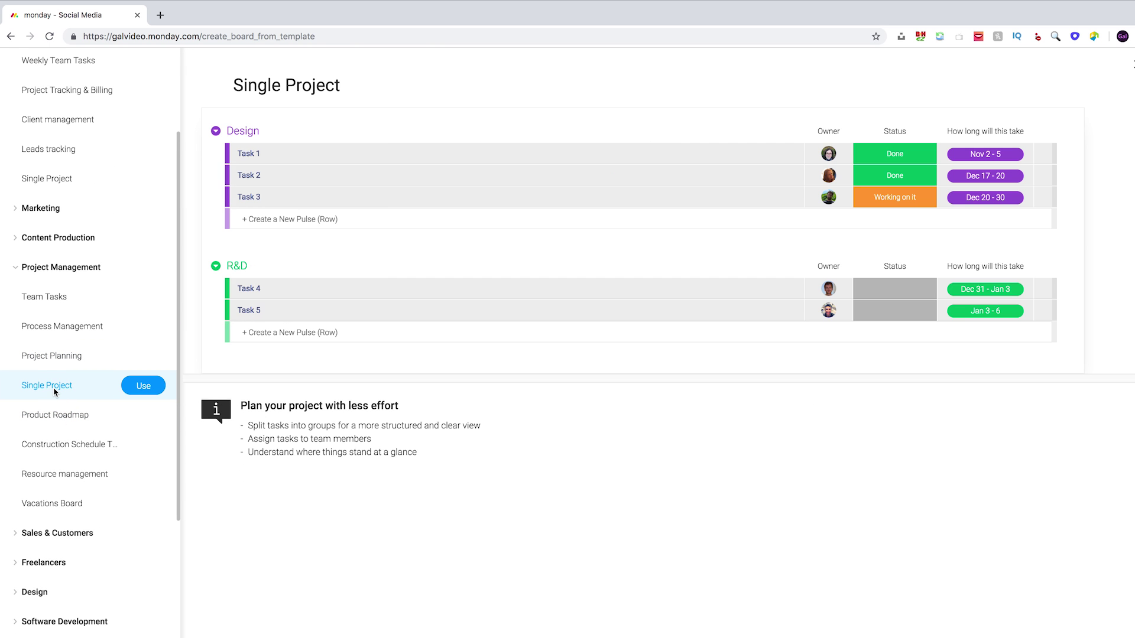
{"action": "left_click", "coordinate": [14, 239]}
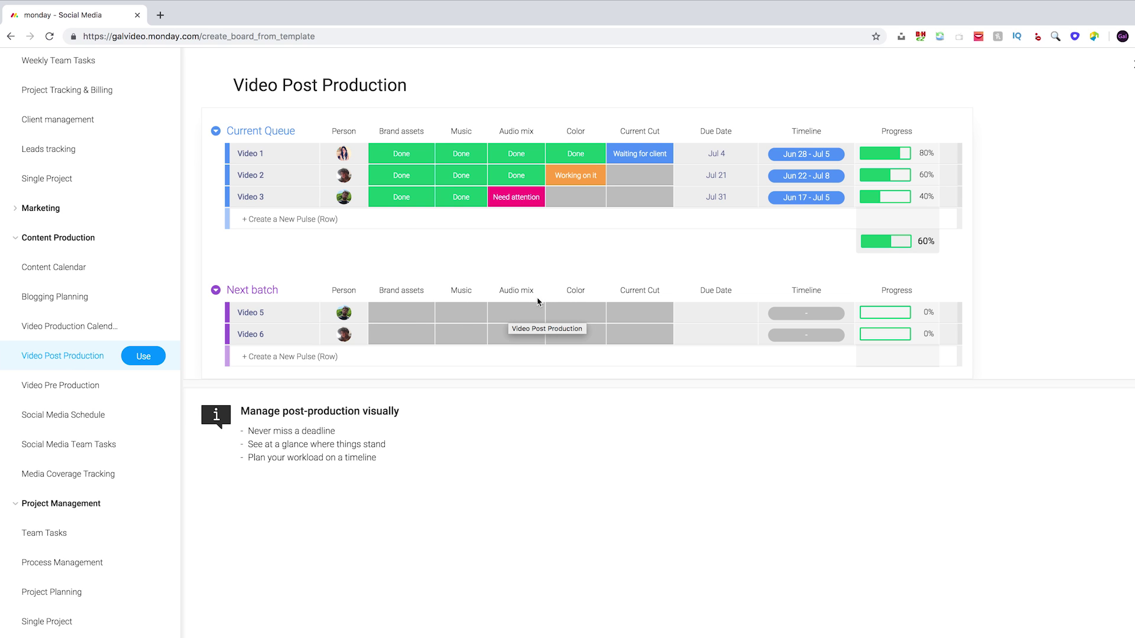
{"action": "left_click", "coordinate": [49, 419]}
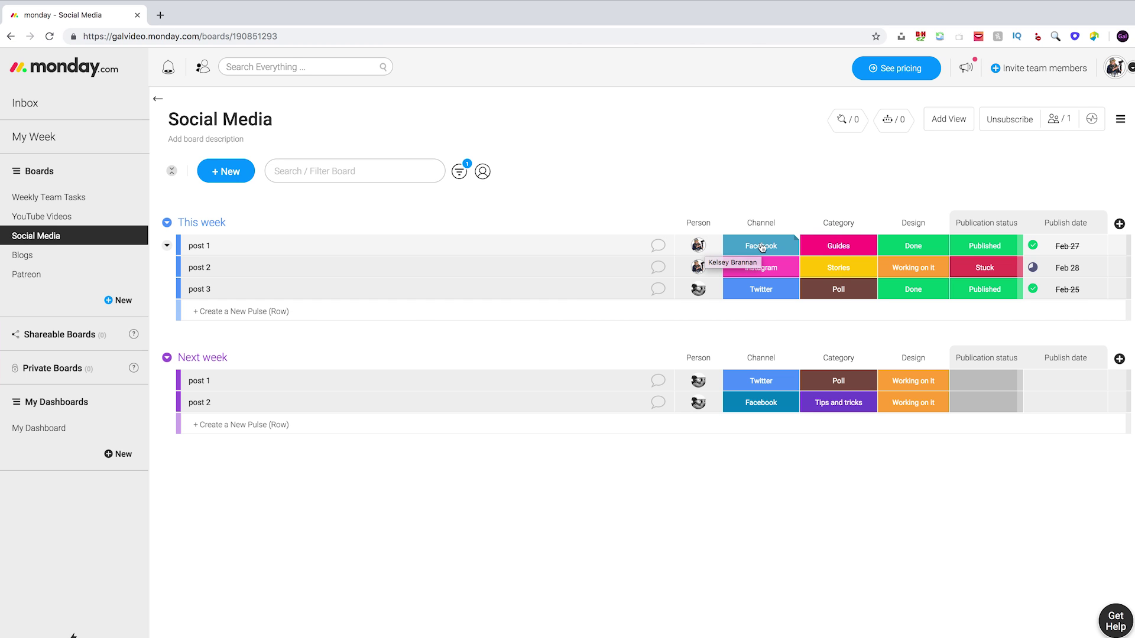
Step: Examine the available Channel and Category labels for post 1 in the Social Media board's This week group
{"action": "left_click", "coordinate": [776, 252]}
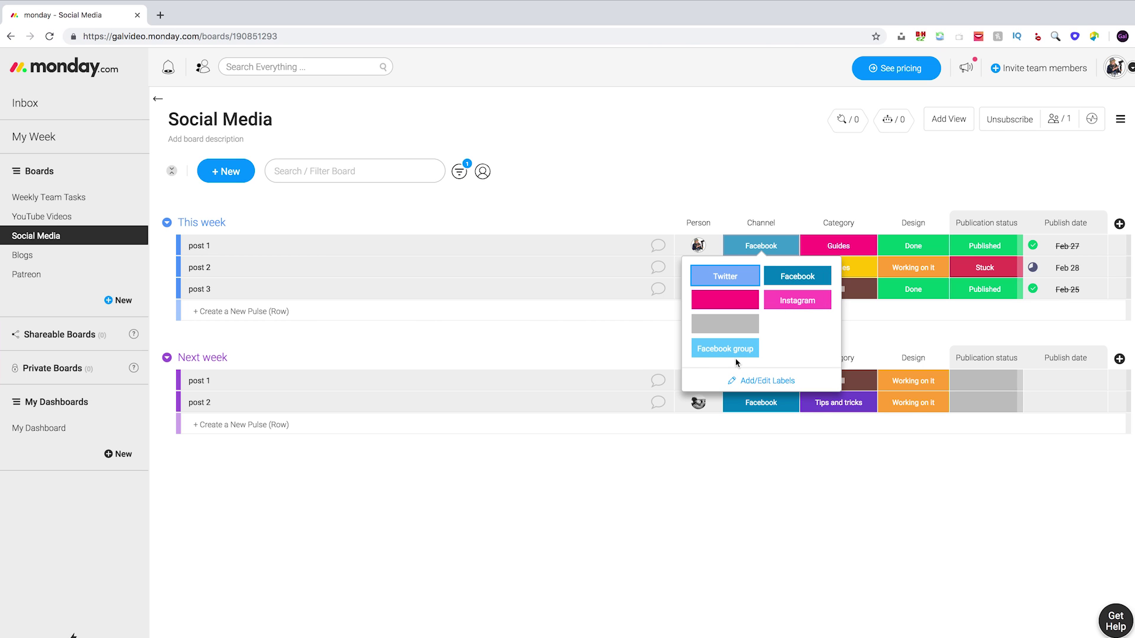
{"action": "left_click", "coordinate": [839, 187]}
{"action": "left_click", "coordinate": [849, 253]}
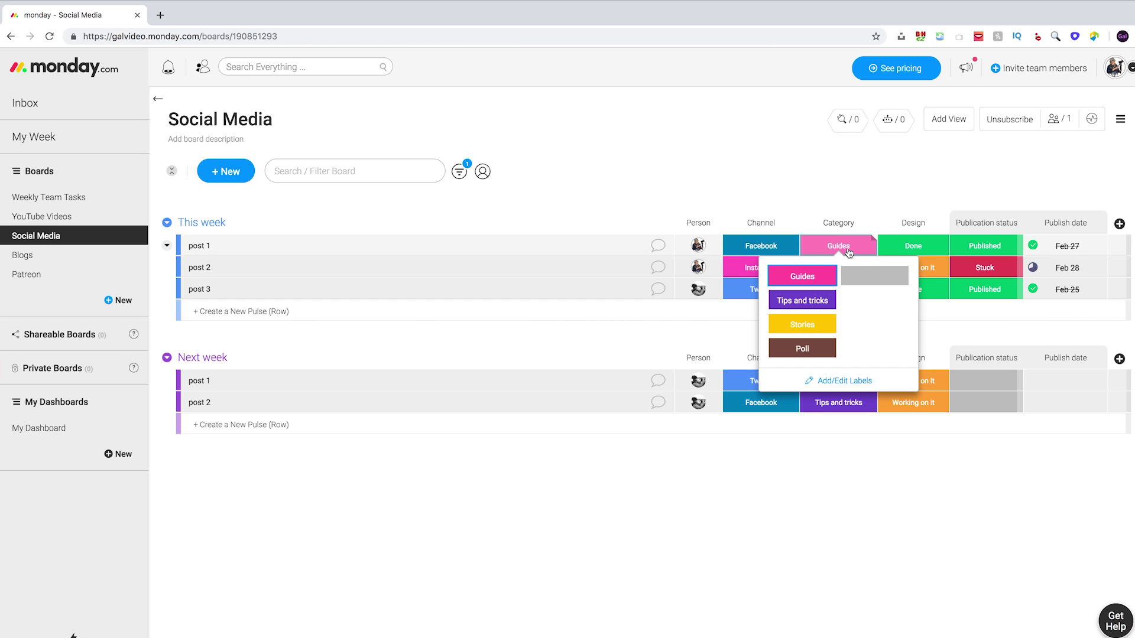
{"action": "left_click", "coordinate": [889, 207]}
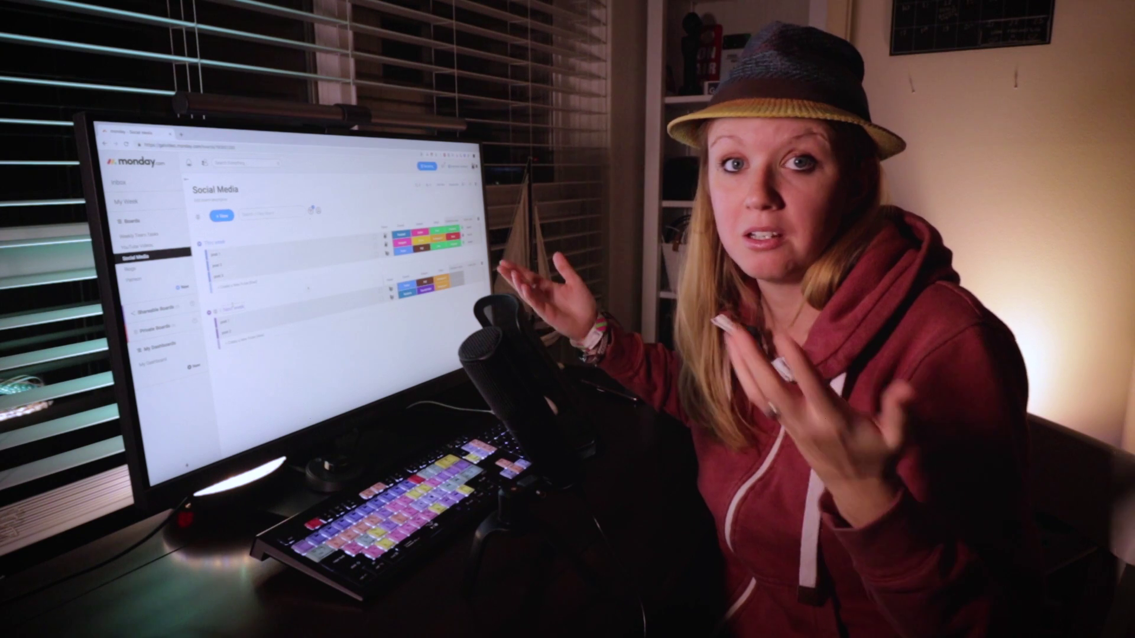
{"action": "left_click", "coordinate": [145, 269]}
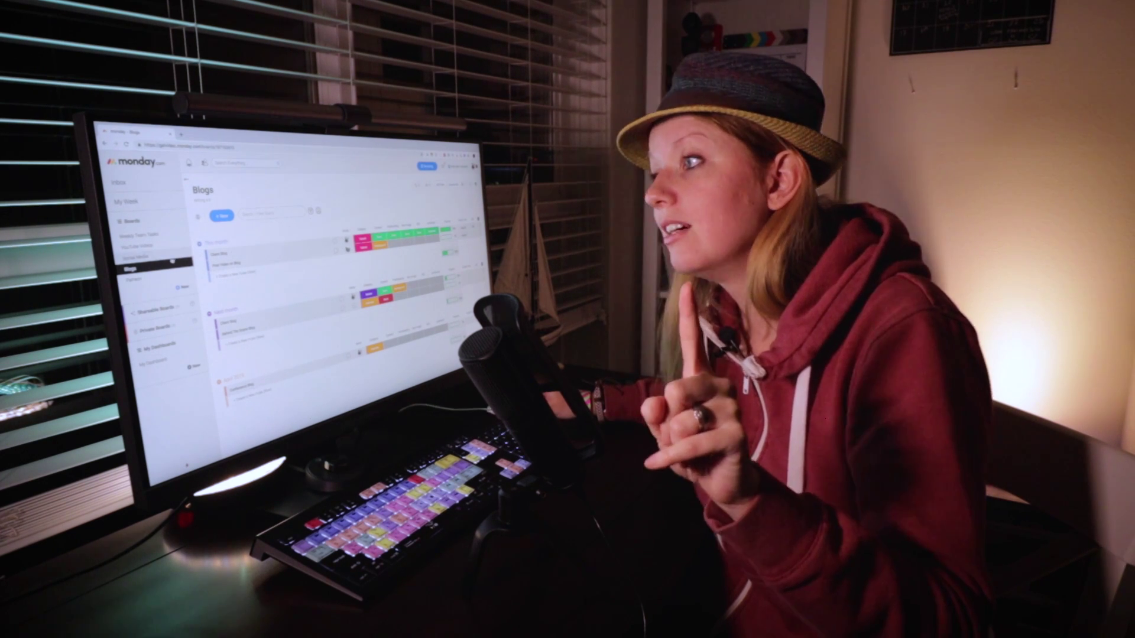
{"action": "left_click", "coordinate": [150, 279]}
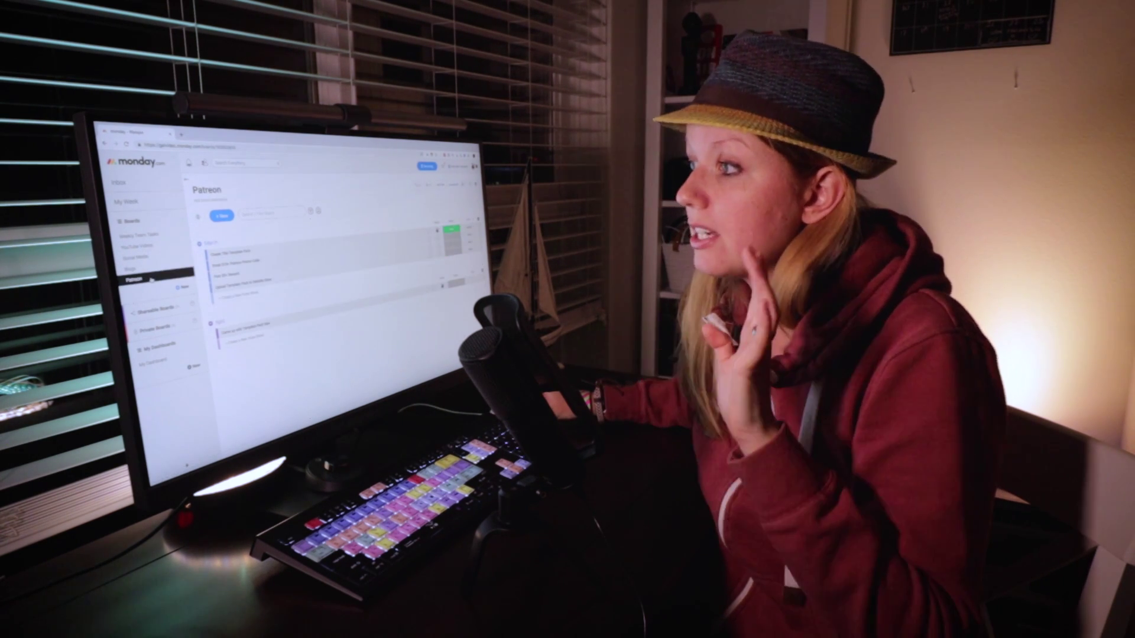